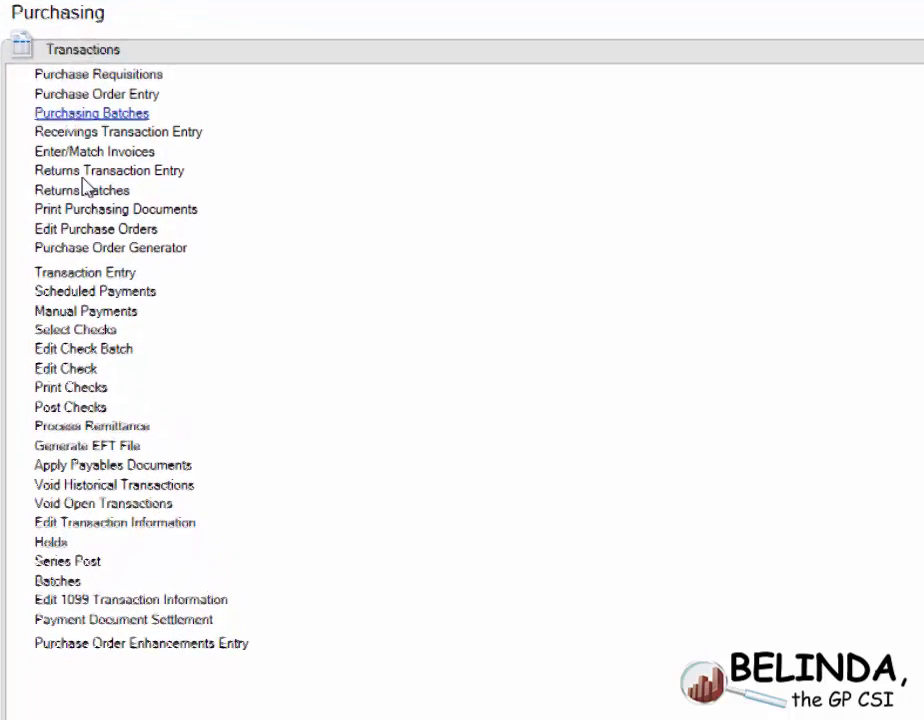
Step: Start a new payables invoice dated 5/1/2017 for vendor Attractive Telephone Co. (ATTRACTI00001)
left_click(90, 275)
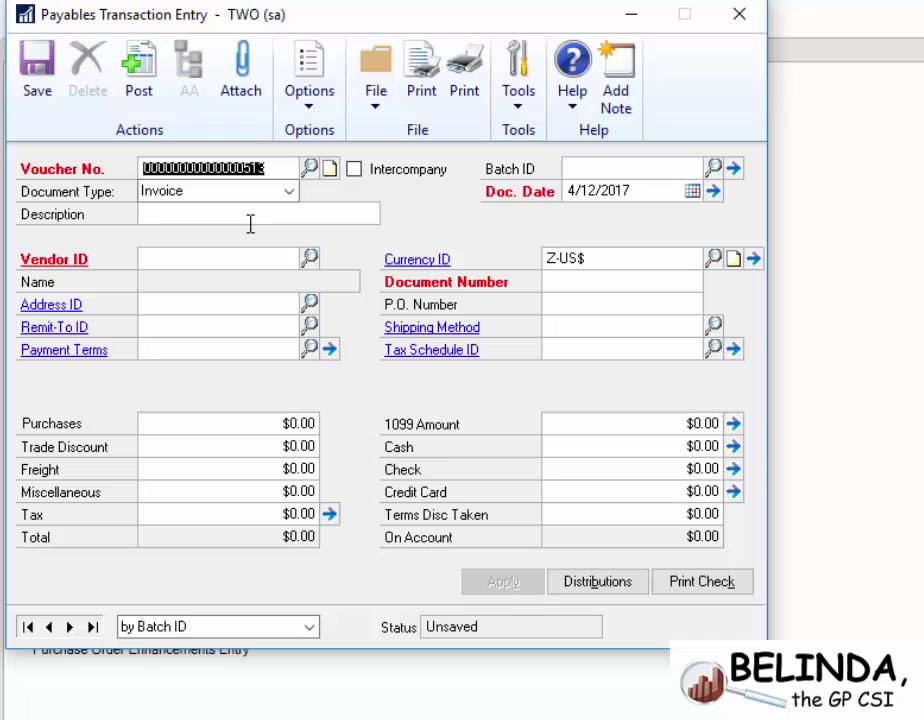
key("Tab")
key("Tab")
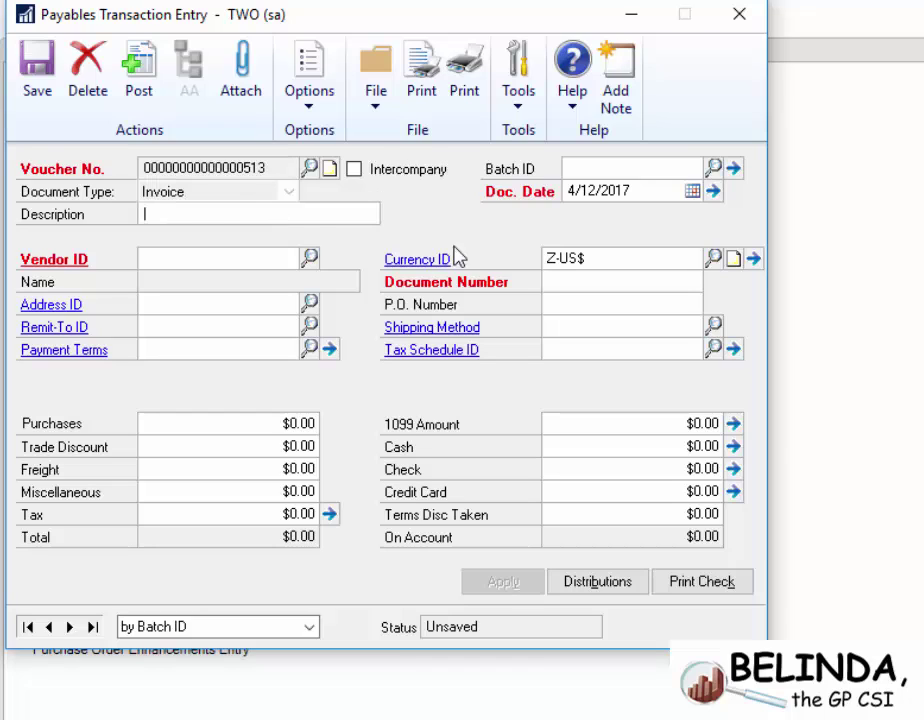
left_click(695, 168)
left_click(670, 191)
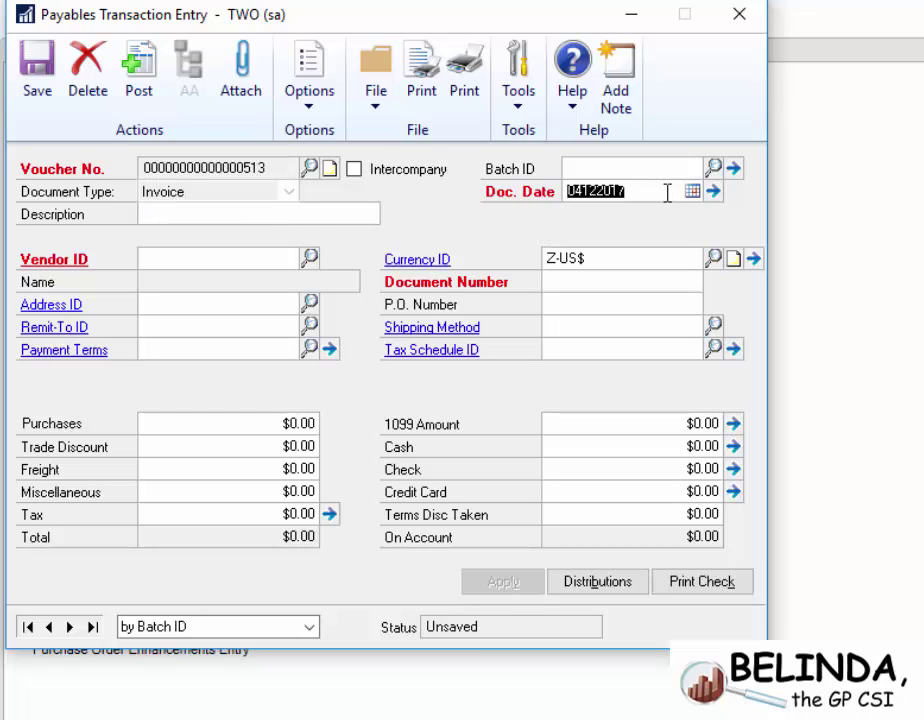
type("050")
key("Tab")
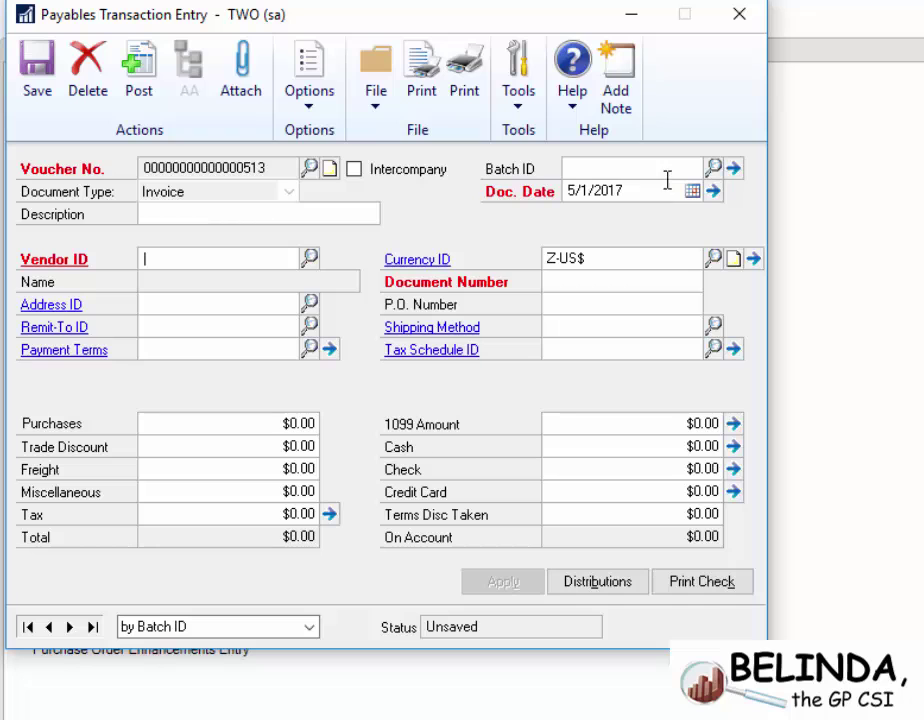
left_click(308, 258)
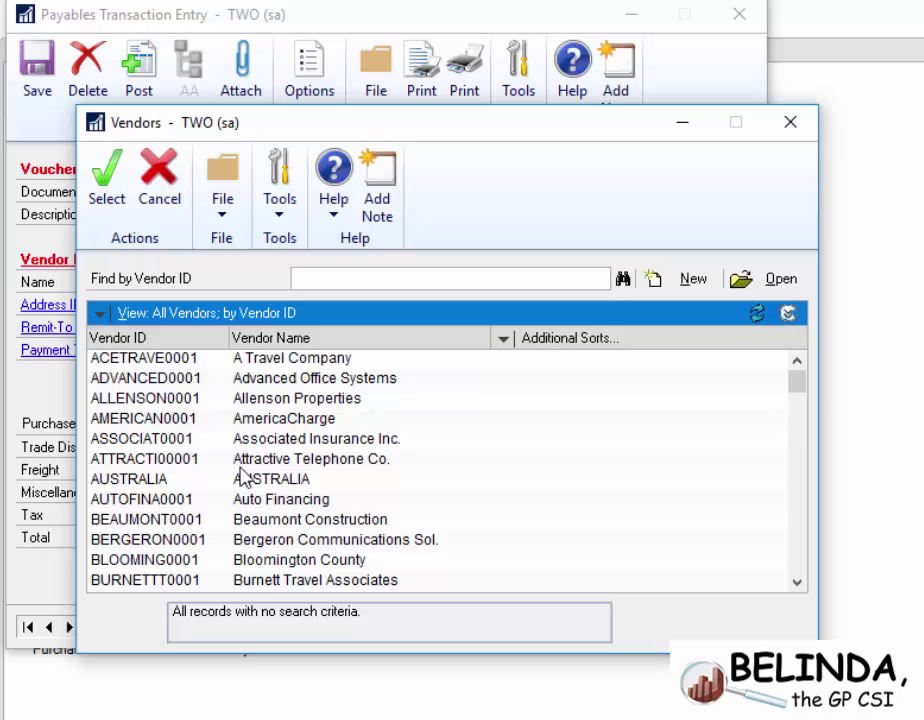
double_click(241, 462)
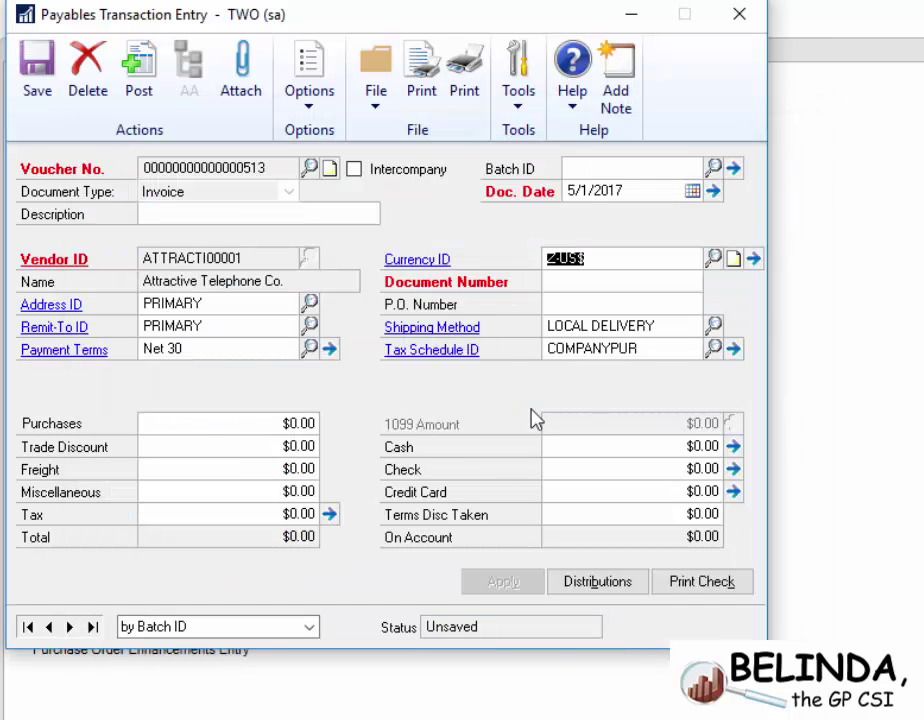
key("Tab")
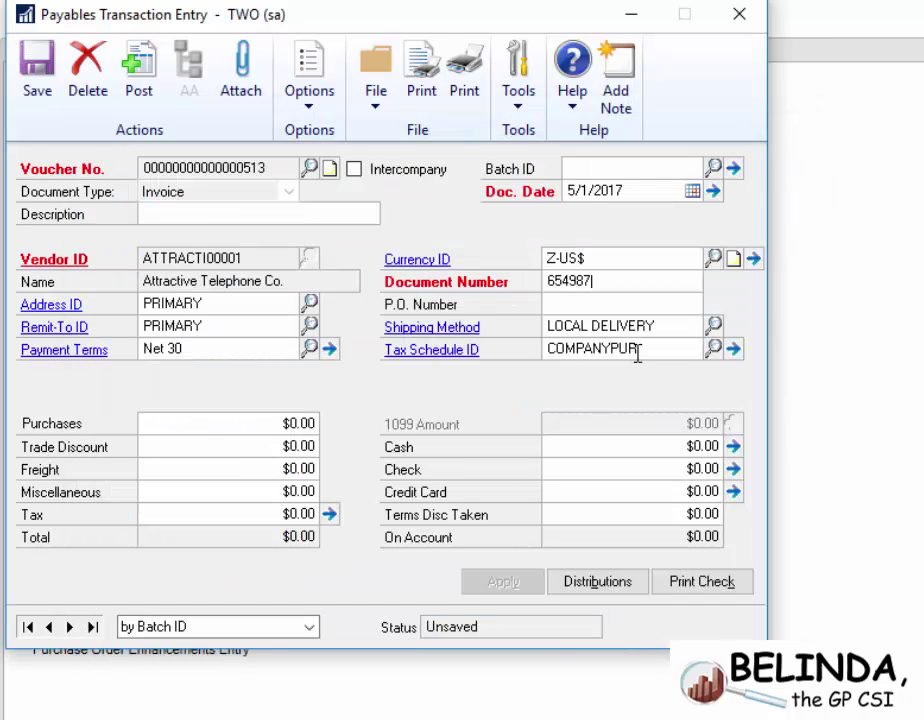
Step: Enter purchases of $1,300.17 and pay the full $1,300.17 by credit card
key("Tab")
key("Tab")
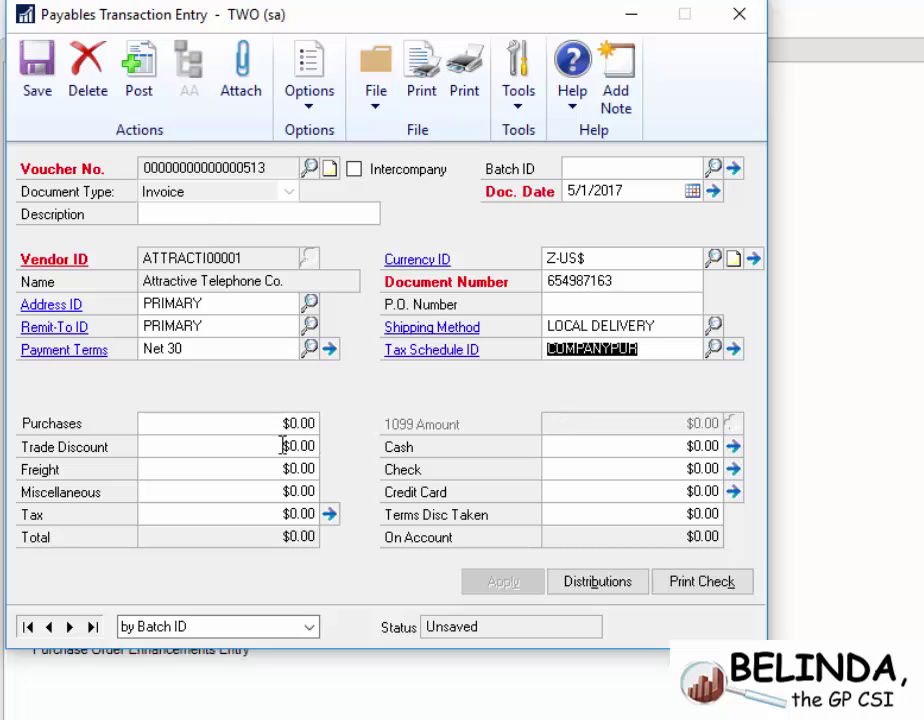
key("Tab")
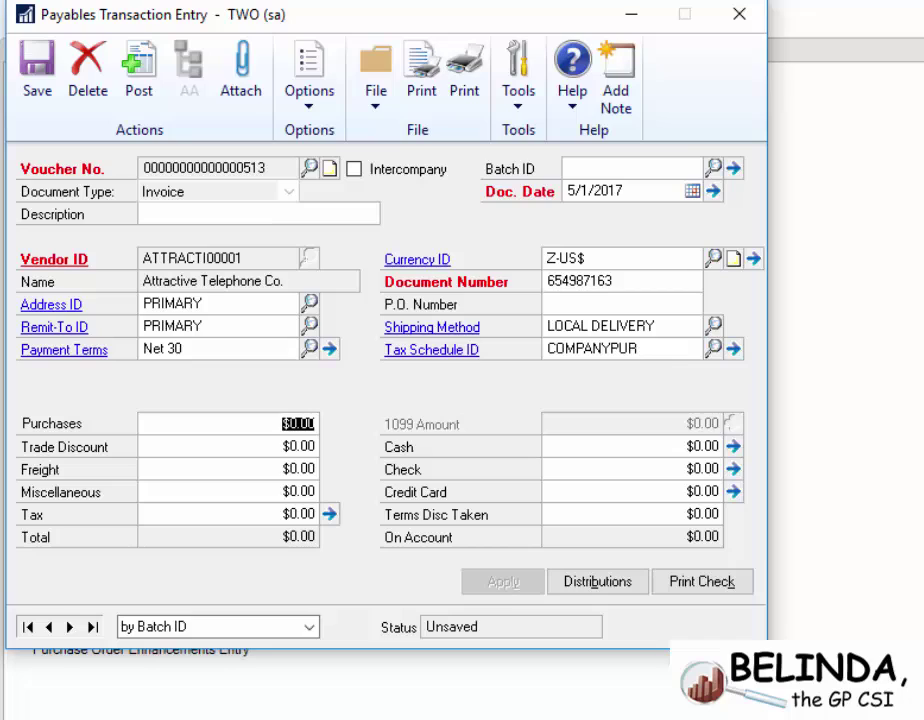
type("130000")
type("17")
key("Tab")
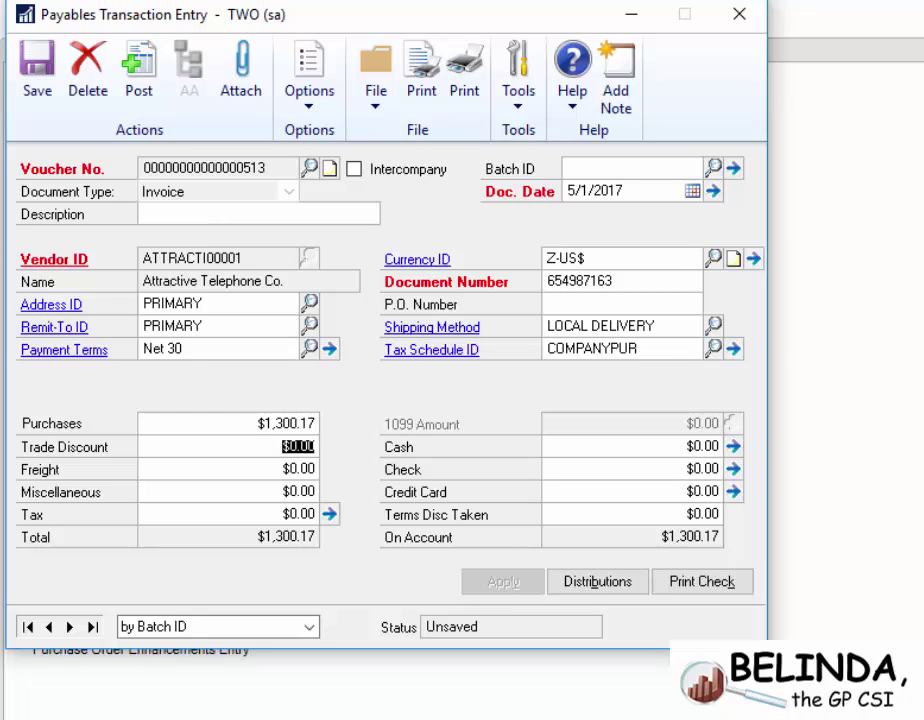
key("Tab")
key("Tab")
key("Tab")
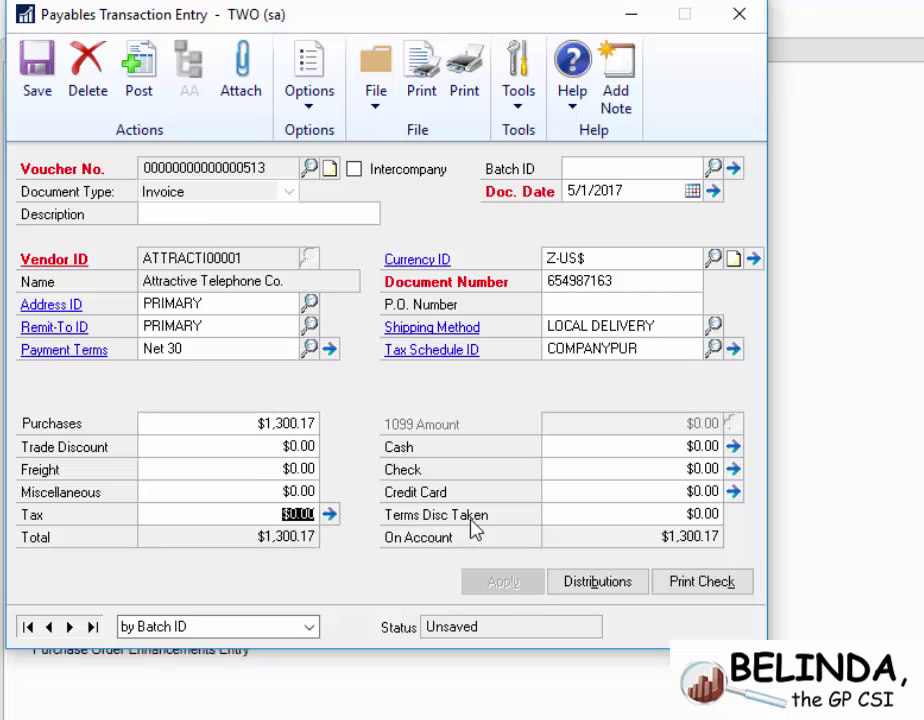
key("Tab")
key("Tab")
key("Tab")
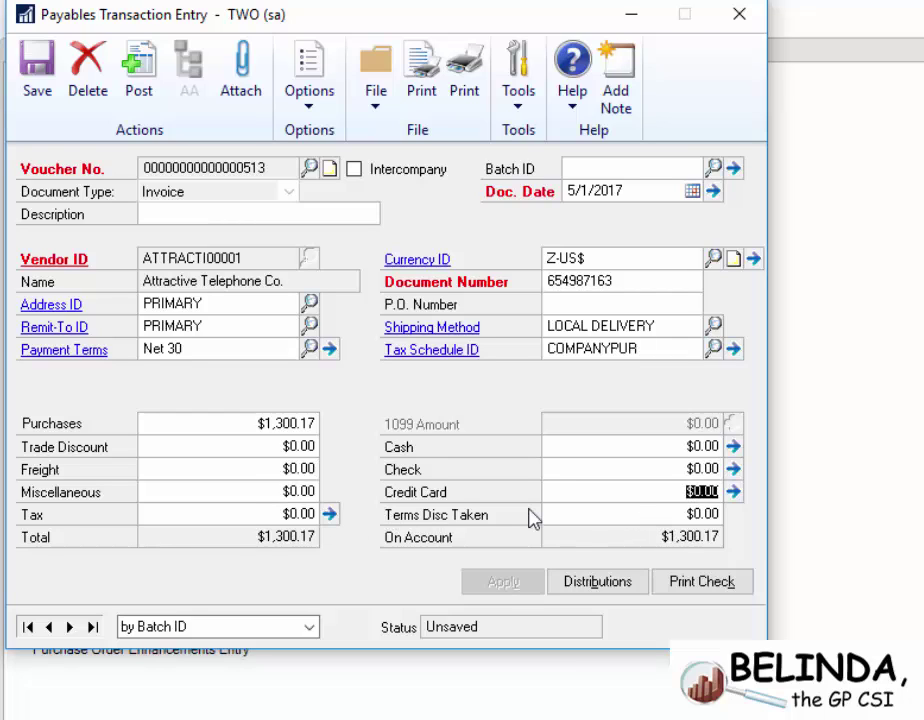
type("1300.17")
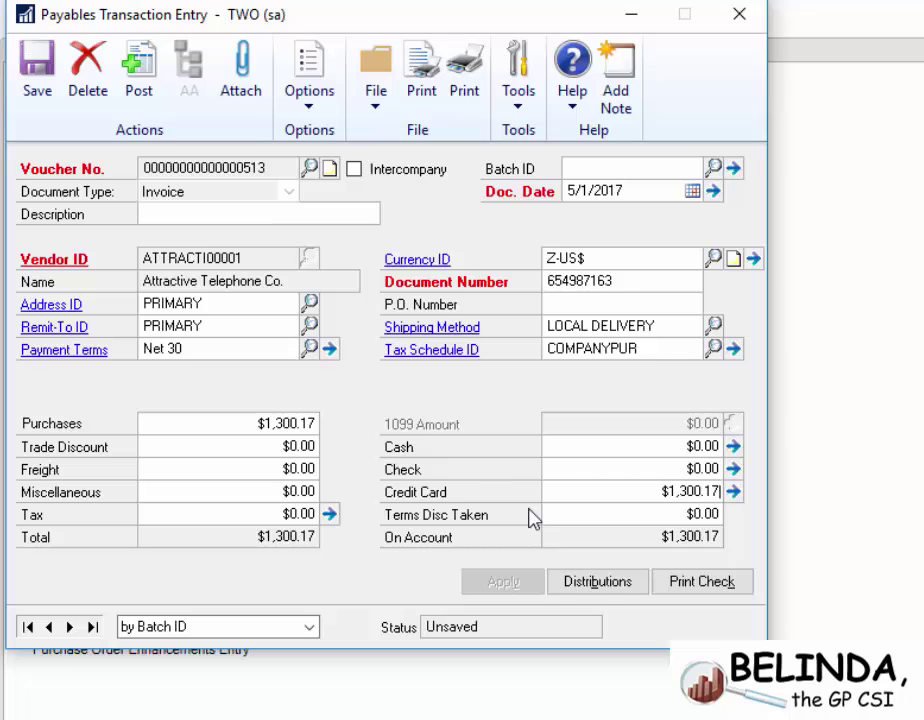
key("Tab")
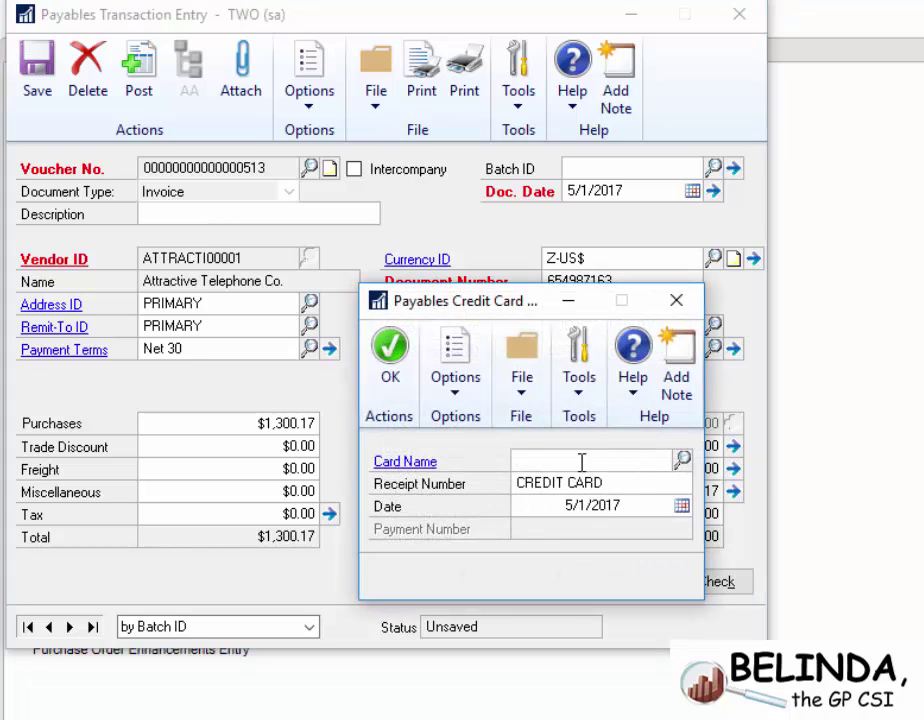
Step: Choose AmericaCharge as the card, then review its card setup and linked vendor record
left_click(681, 463)
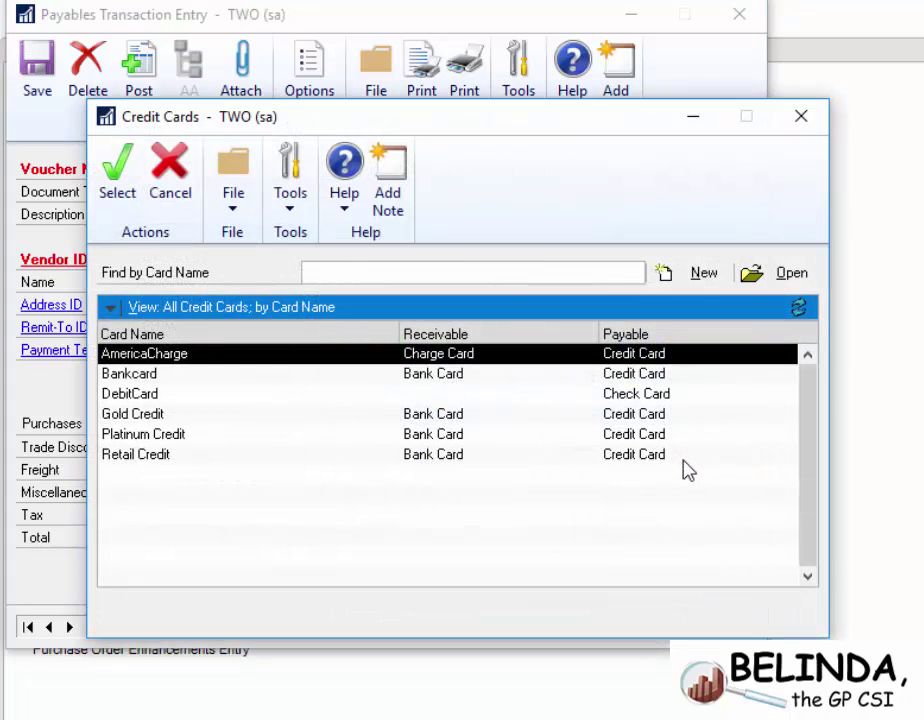
double_click(155, 357)
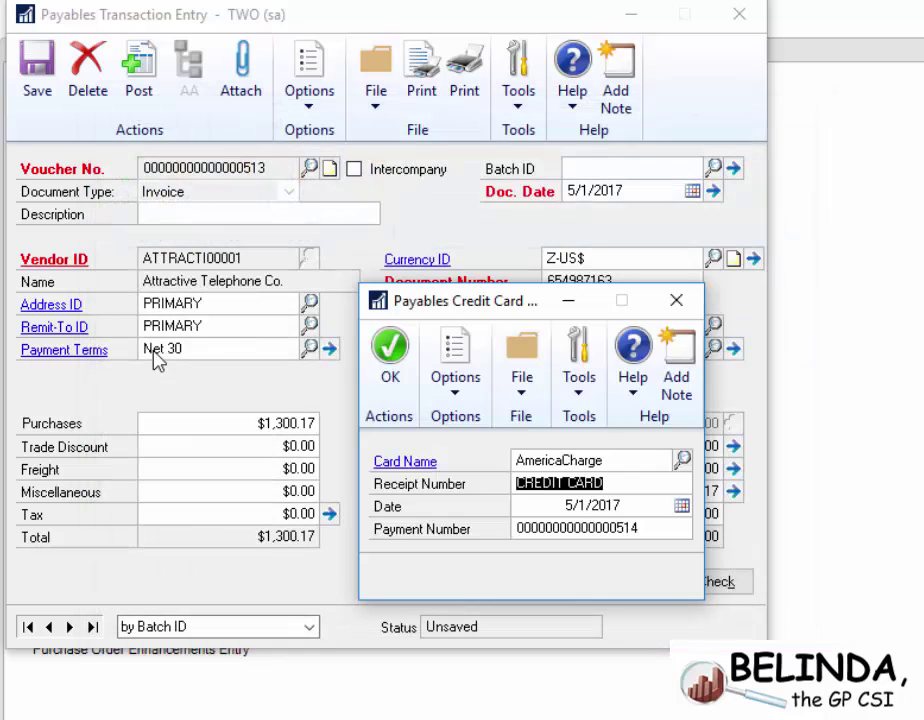
left_click(405, 463)
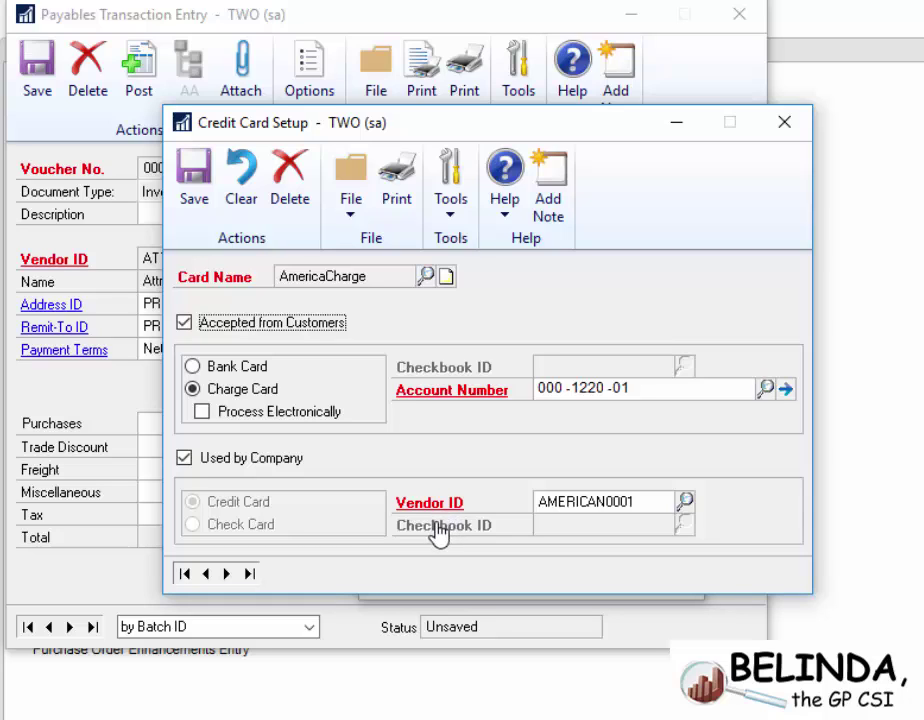
left_click_drag(465, 125, 360, 327)
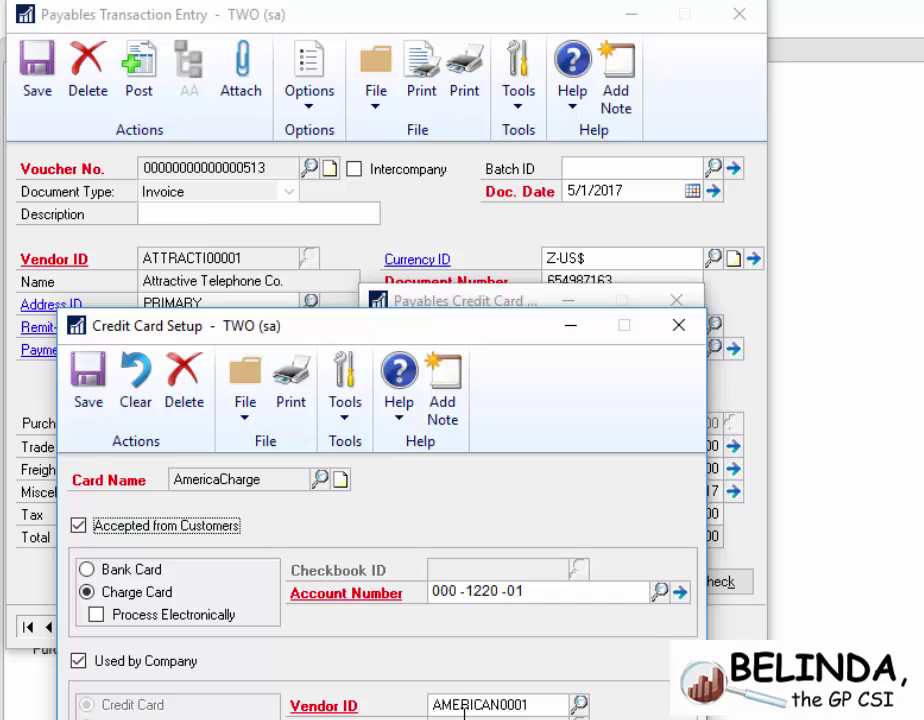
left_click(347, 706)
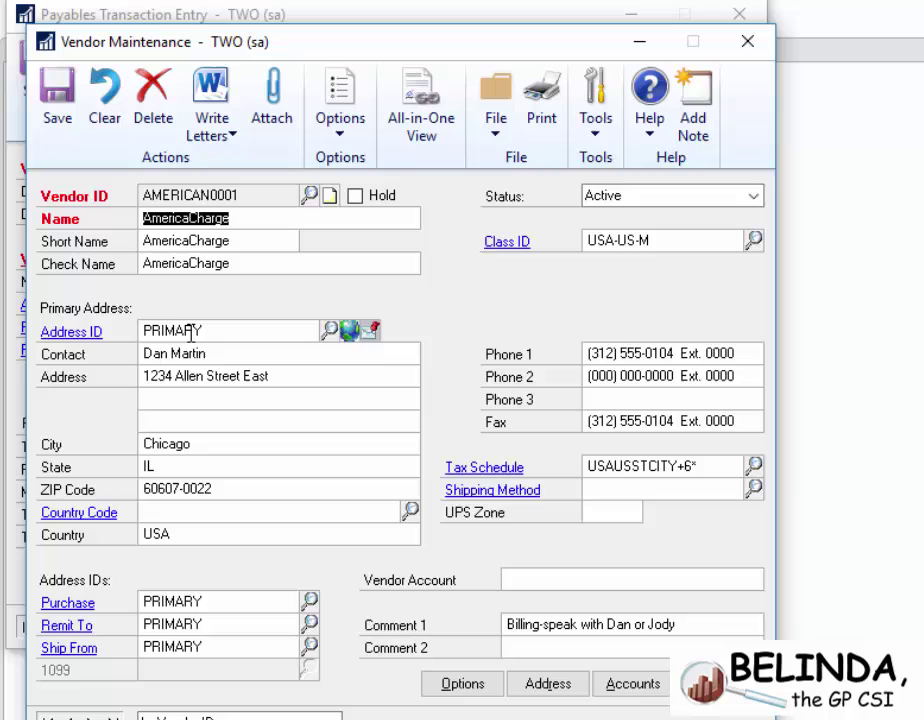
left_click(748, 43)
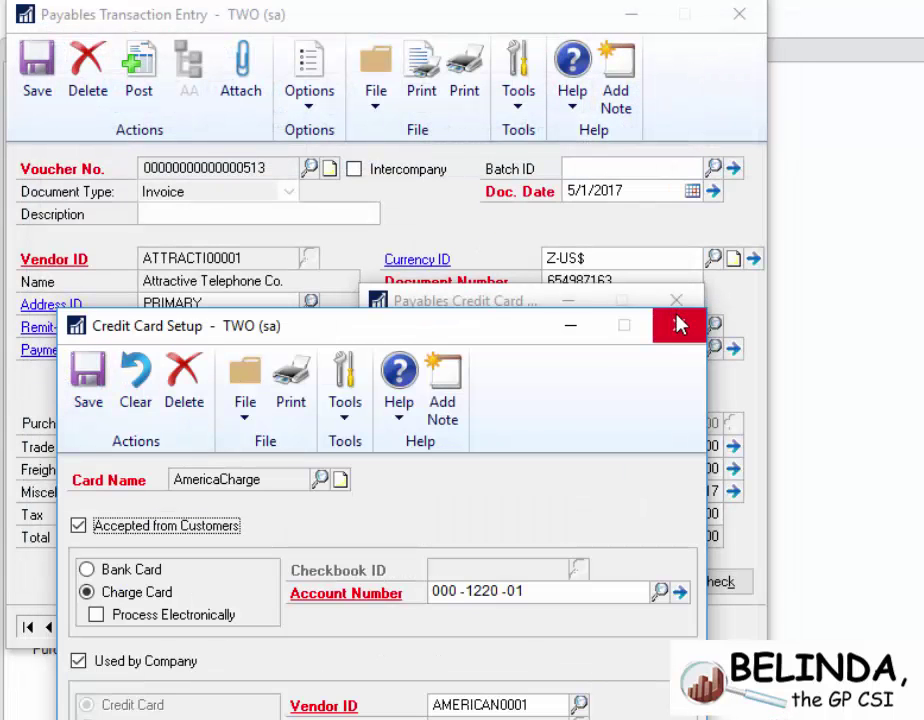
left_click(679, 325)
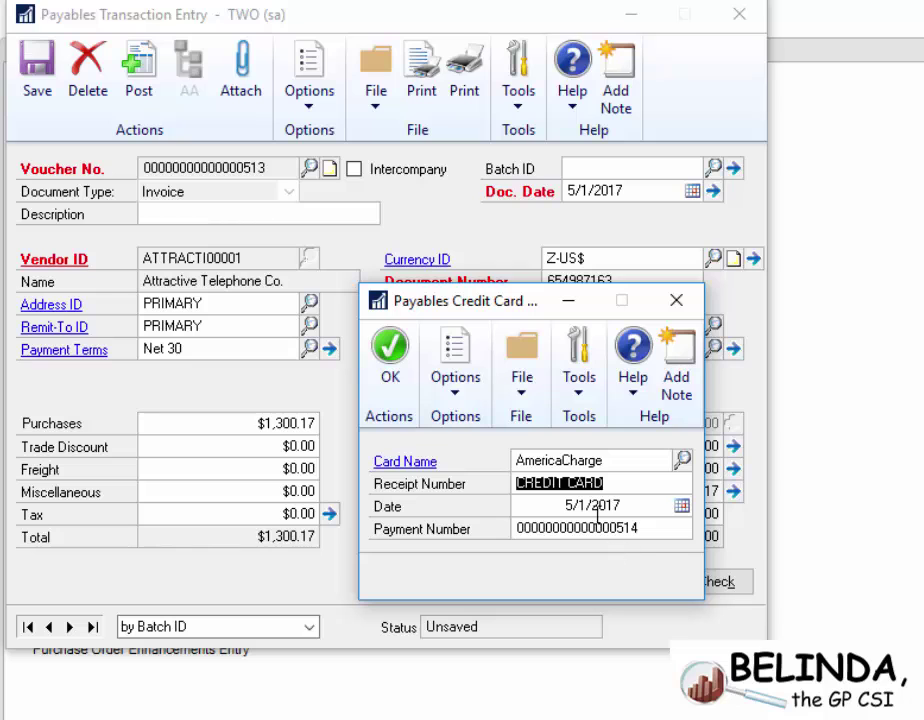
Step: Confirm the AmericaCharge payment, check the account distributions, and post invoice 654987163
left_click(389, 330)
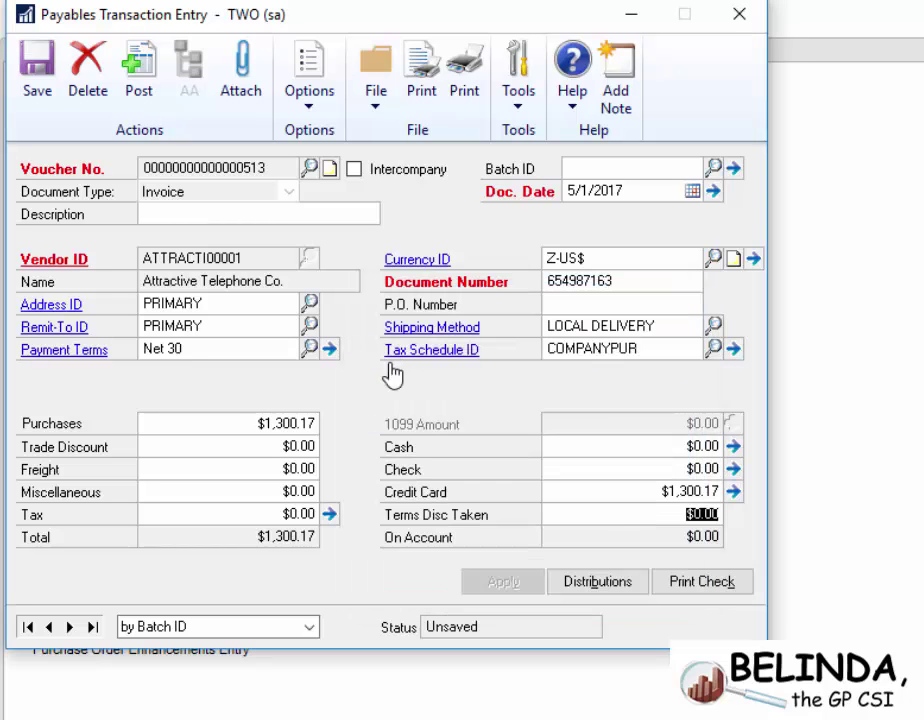
left_click(617, 584)
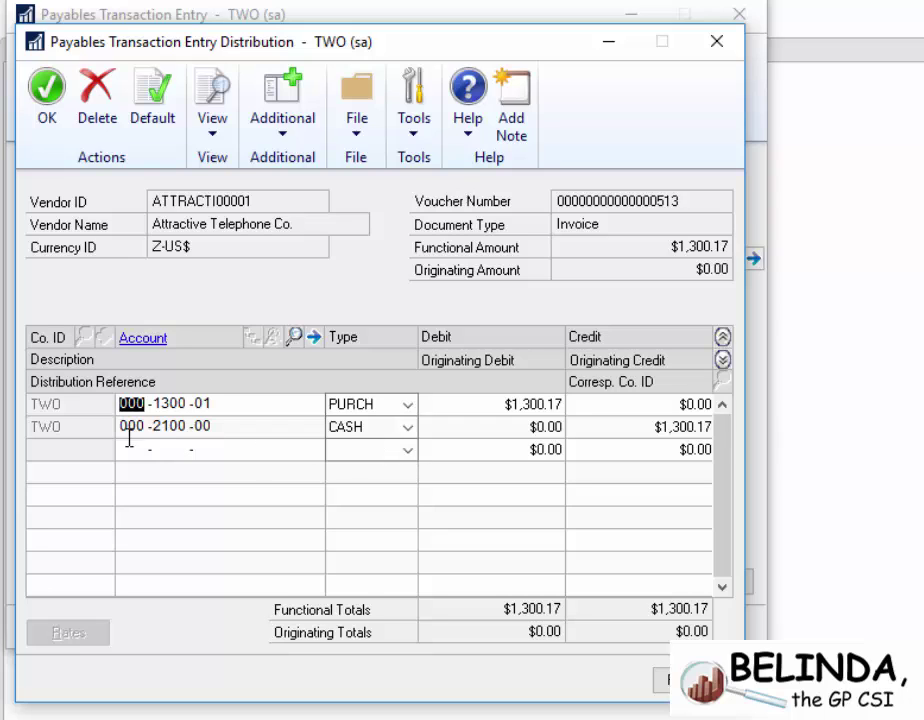
left_click(722, 360)
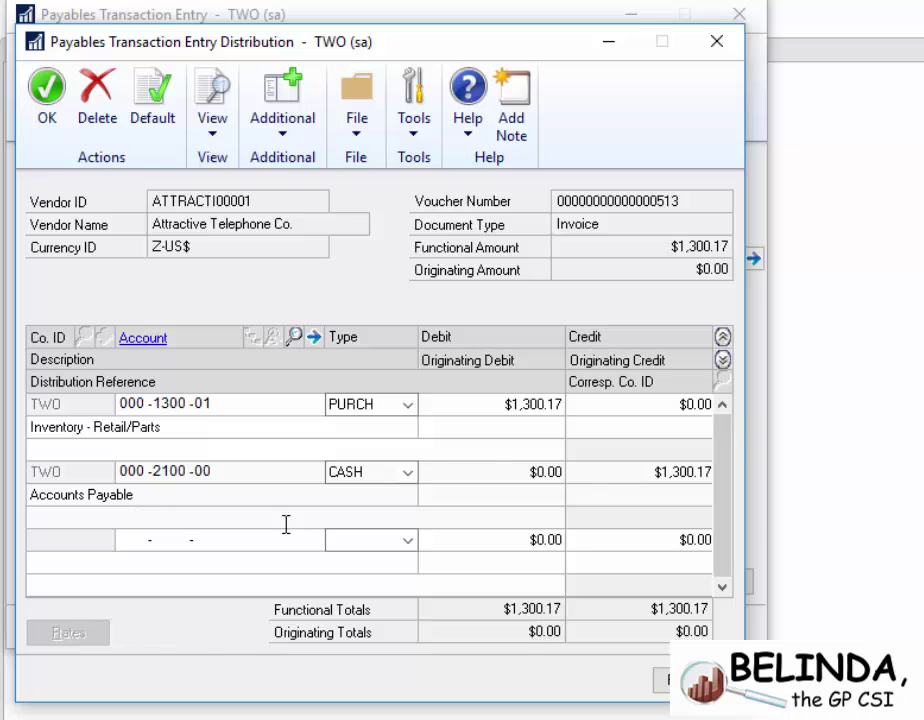
left_click(43, 105)
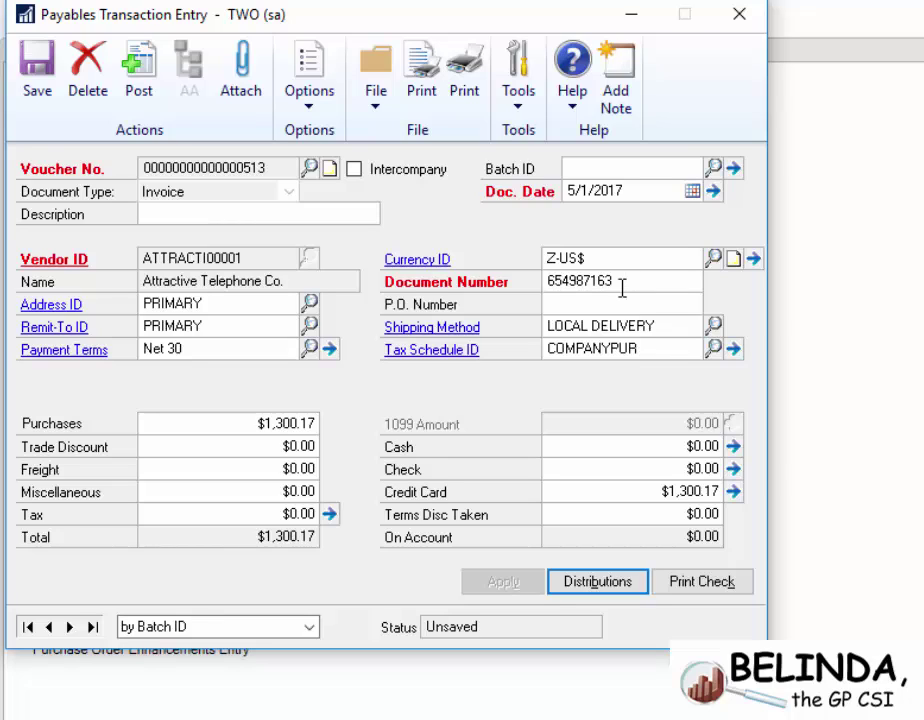
left_click(140, 75)
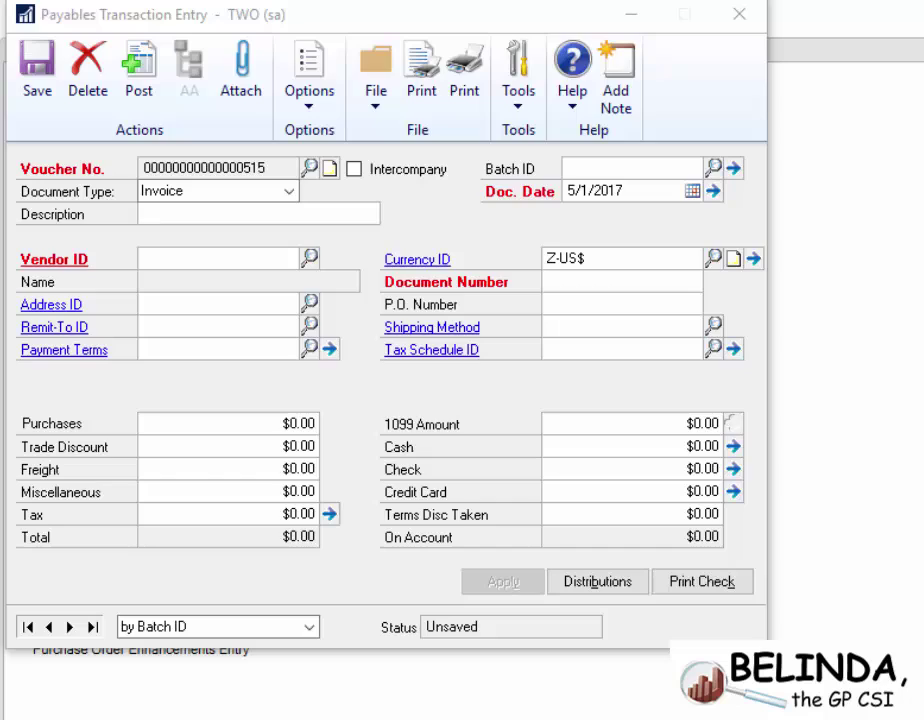
Step: Open the transaction inquiry by vendor filtered to document date 5/1/2017 through 5/1/2017
left_click(739, 14)
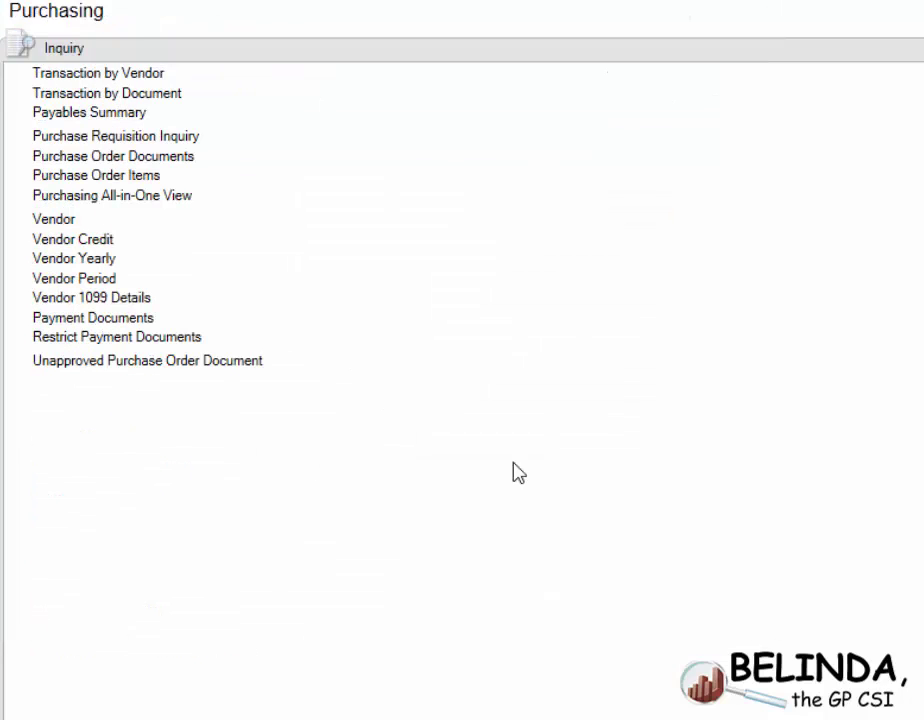
left_click(103, 74)
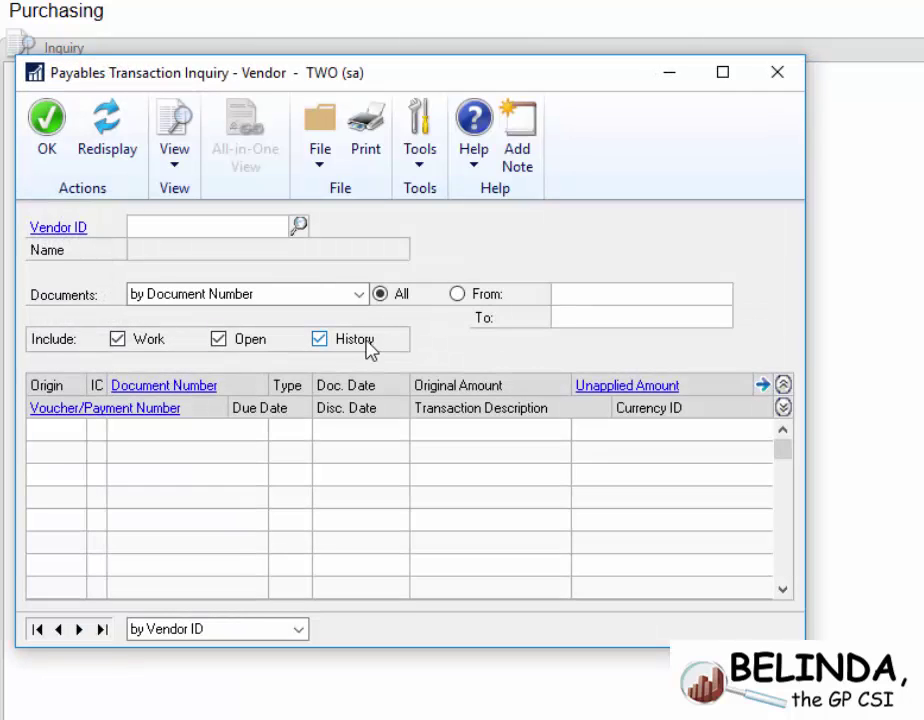
left_click(226, 295)
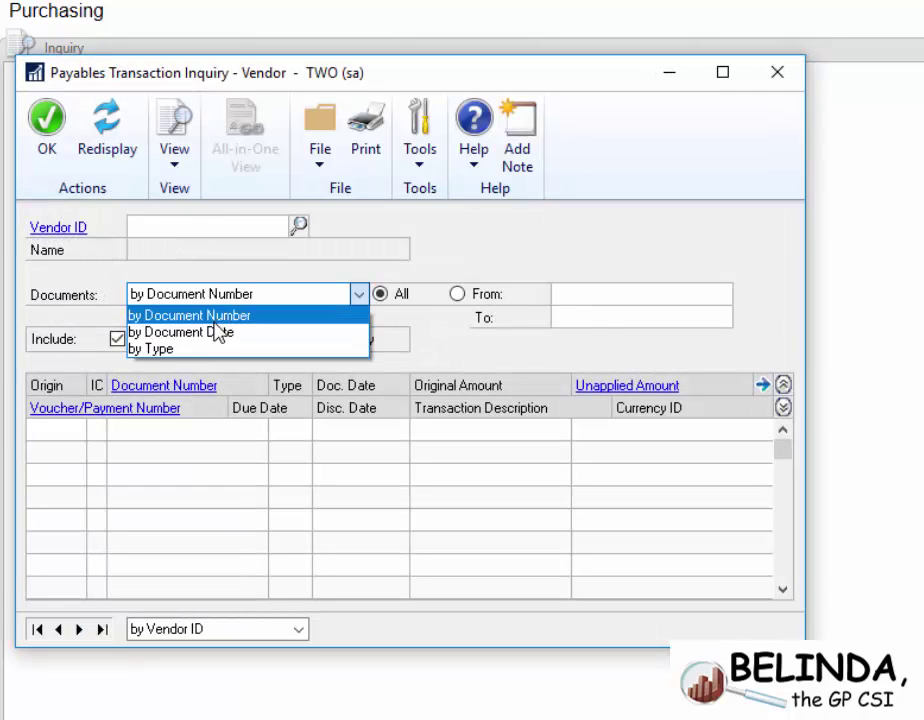
left_click(210, 330)
left_click(611, 293)
type("0")
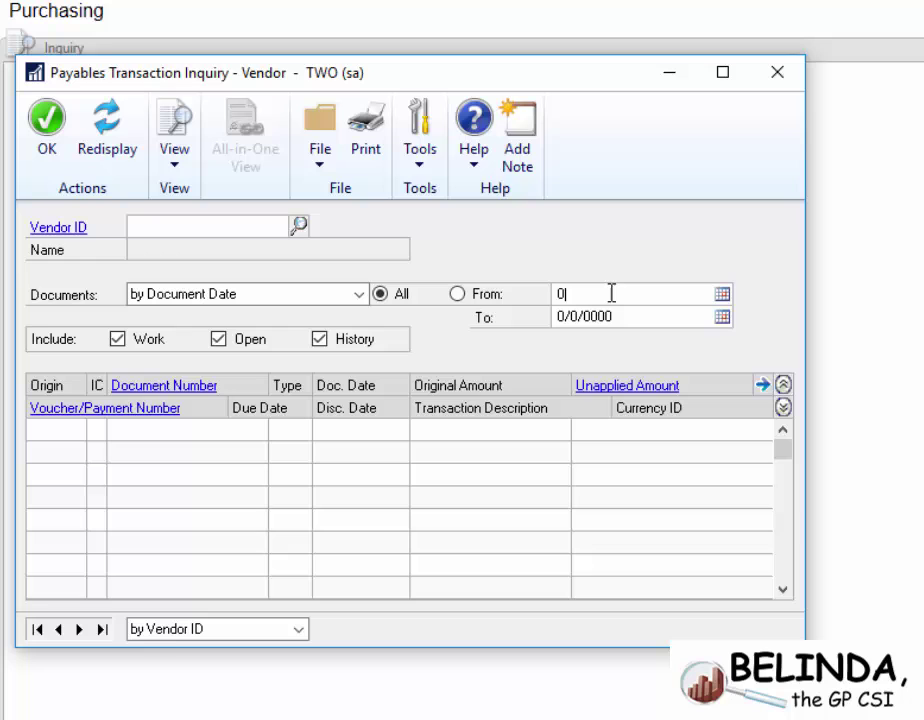
type("5012017")
key("Tab")
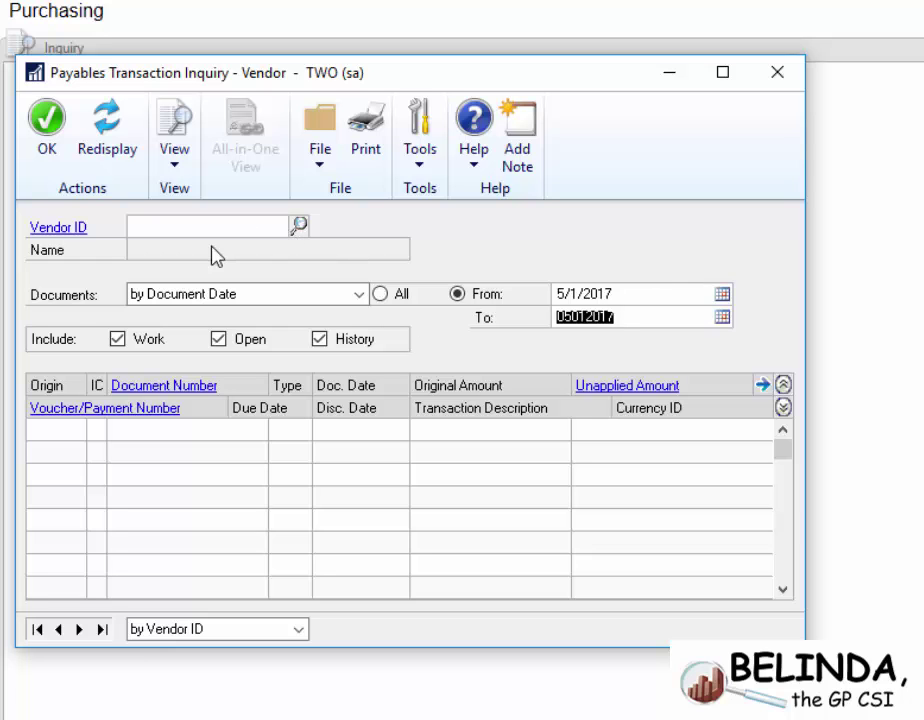
left_click(206, 223)
Step: Show Attractive Telephone Co.'s transactions and open invoice 654987163's details
left_click(298, 225)
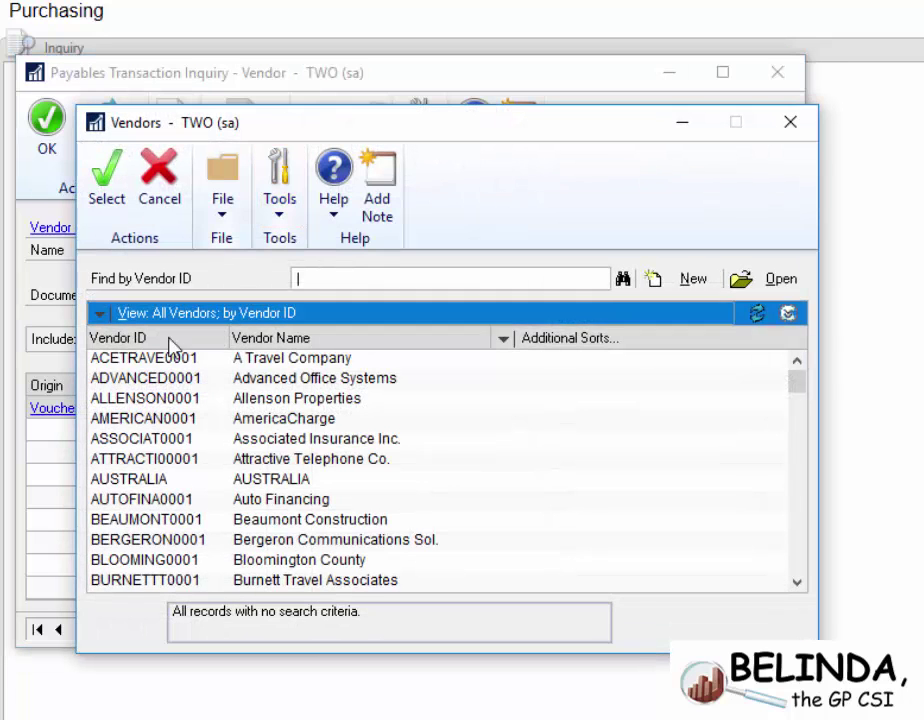
double_click(160, 461)
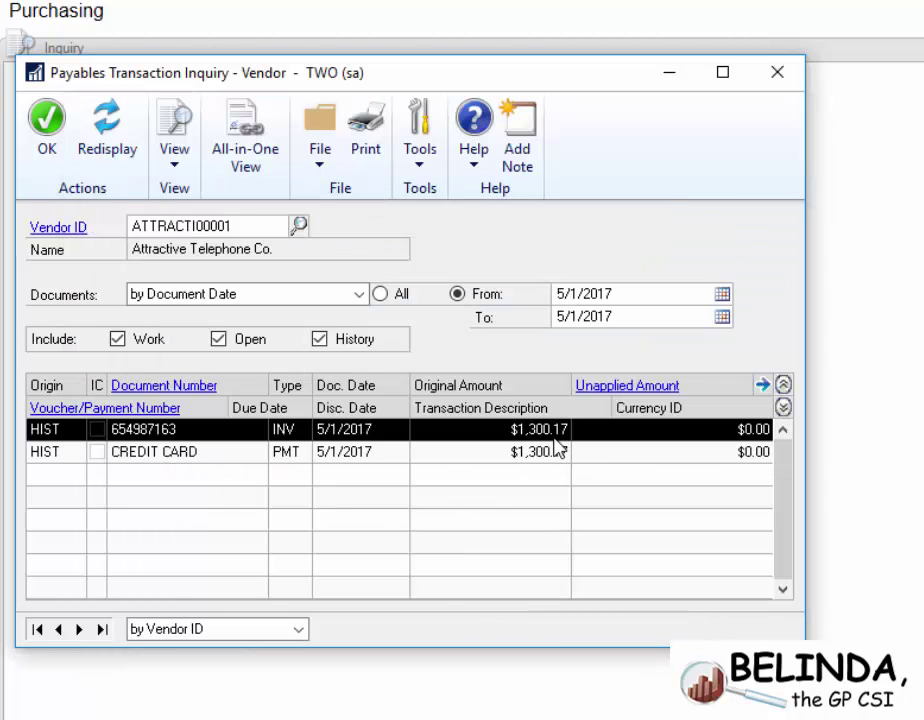
left_click(148, 390)
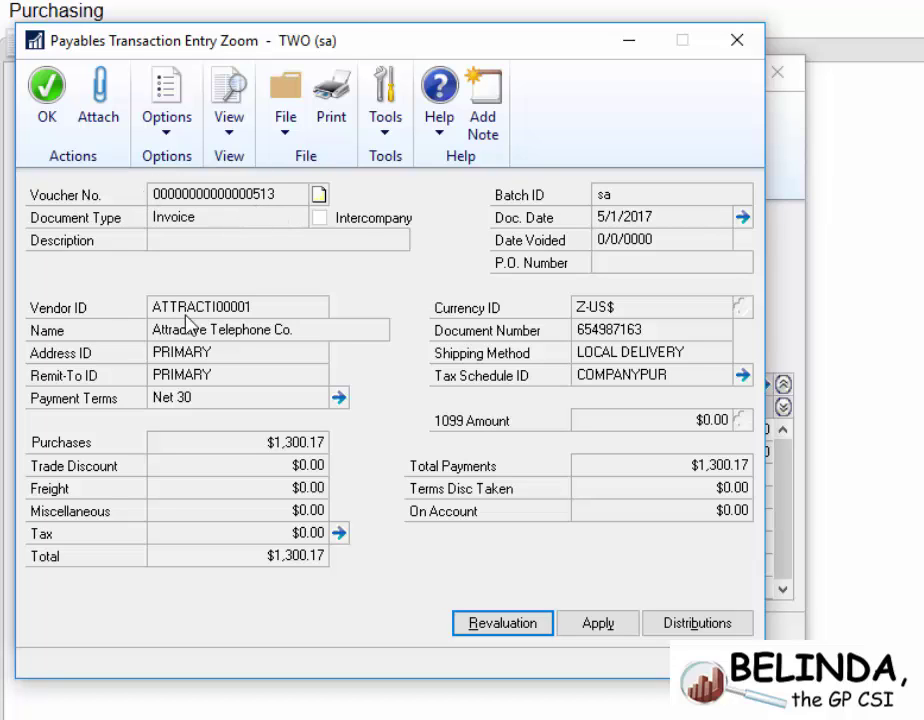
Step: Switch the inquiry to AmericaCharge and review its $1,300.17 CREDIT CARD invoice details
left_click(45, 113)
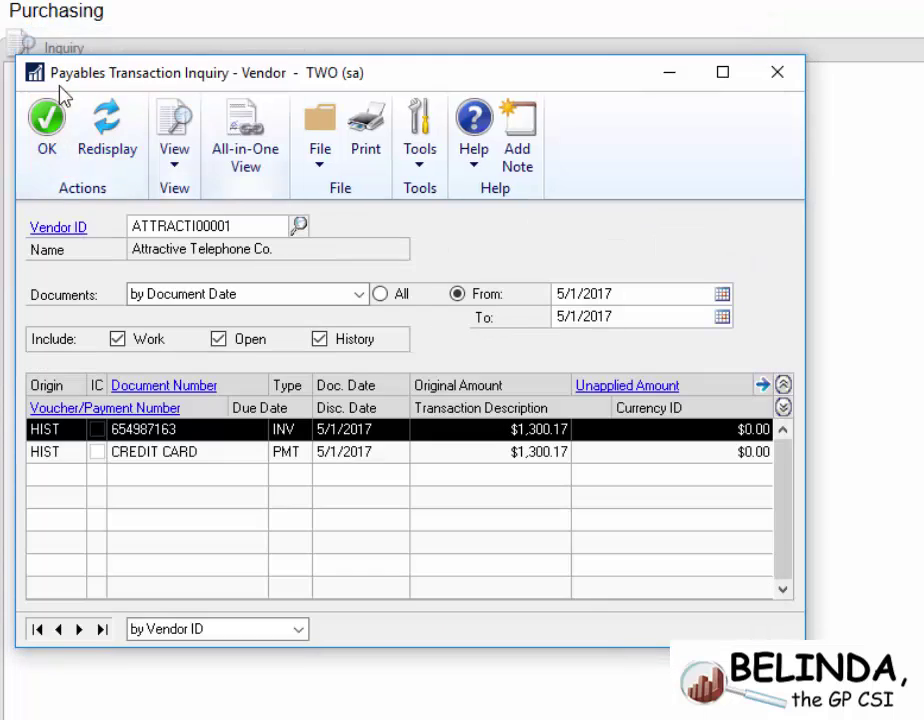
left_click(298, 228)
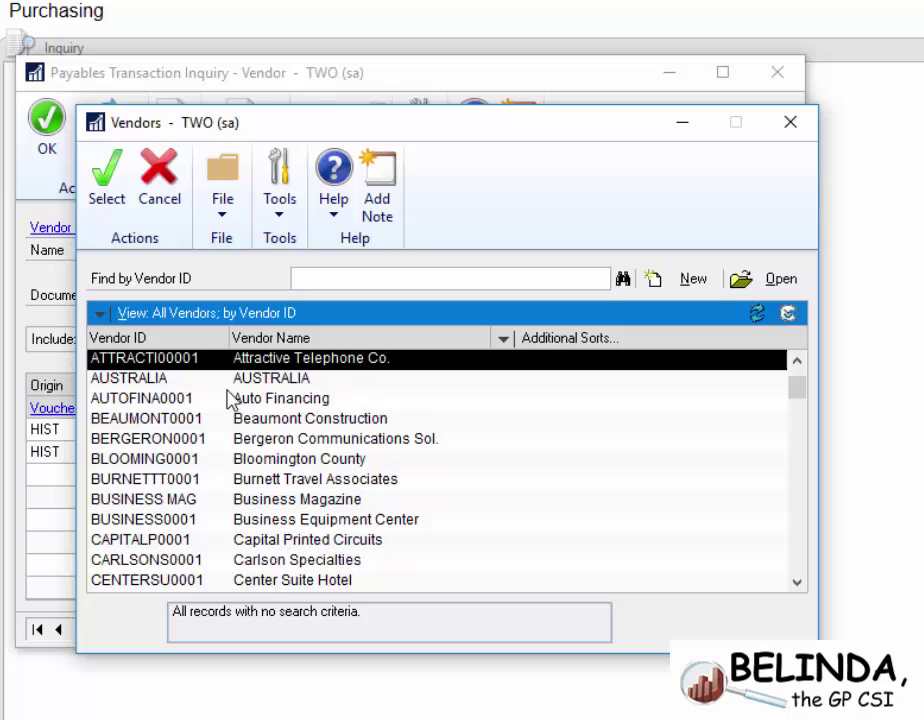
scroll(212, 396, "up", 2)
double_click(173, 419)
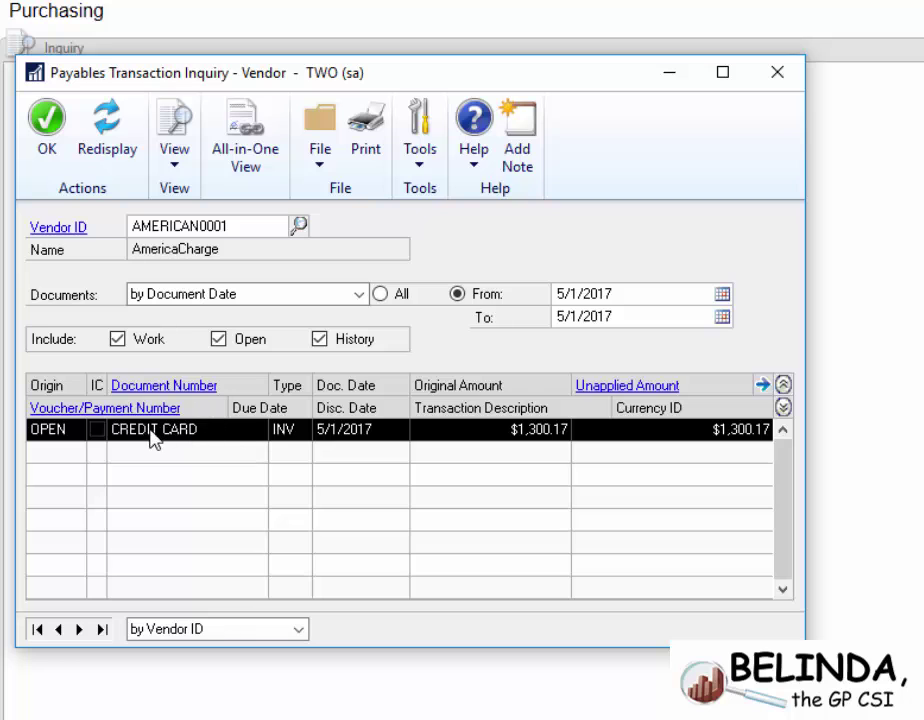
left_click(180, 390)
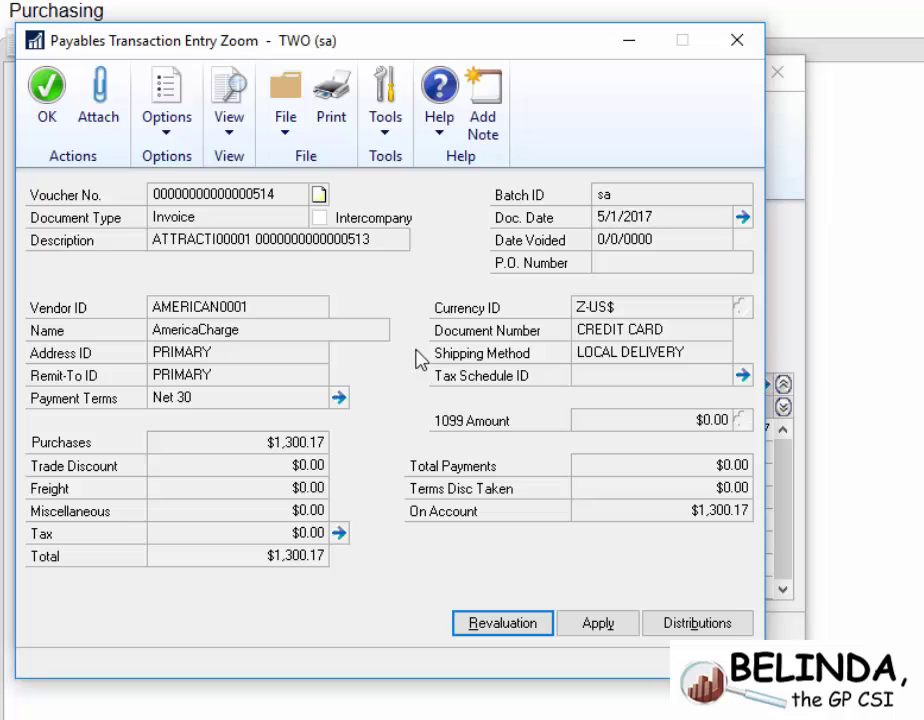
left_click(50, 88)
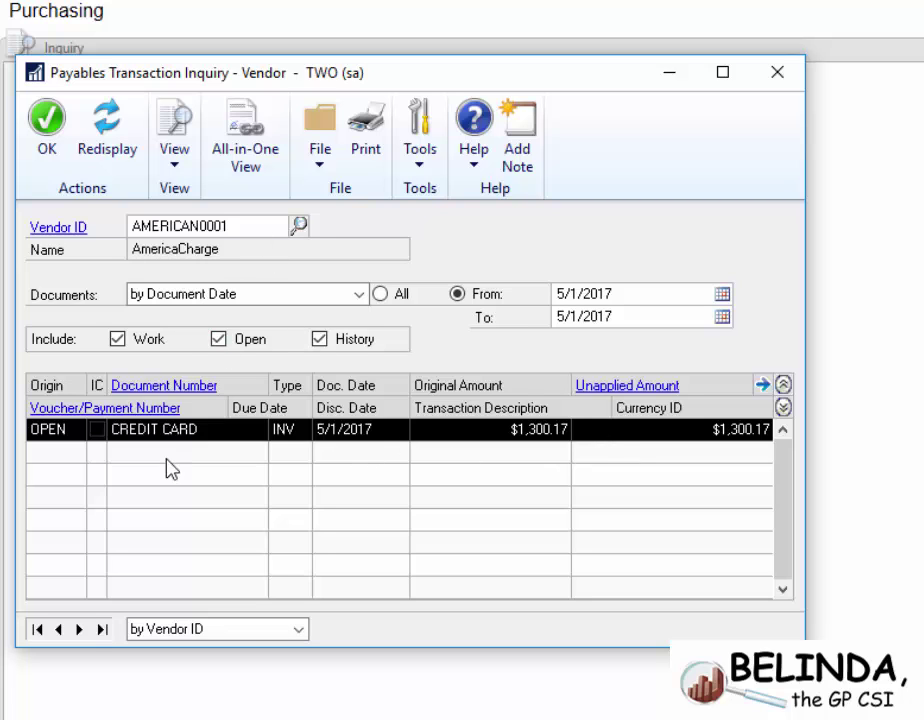
Step: Step through the following vendors, then return the inquiry to Attractive Telephone Co
left_click(80, 629)
left_click(80, 629)
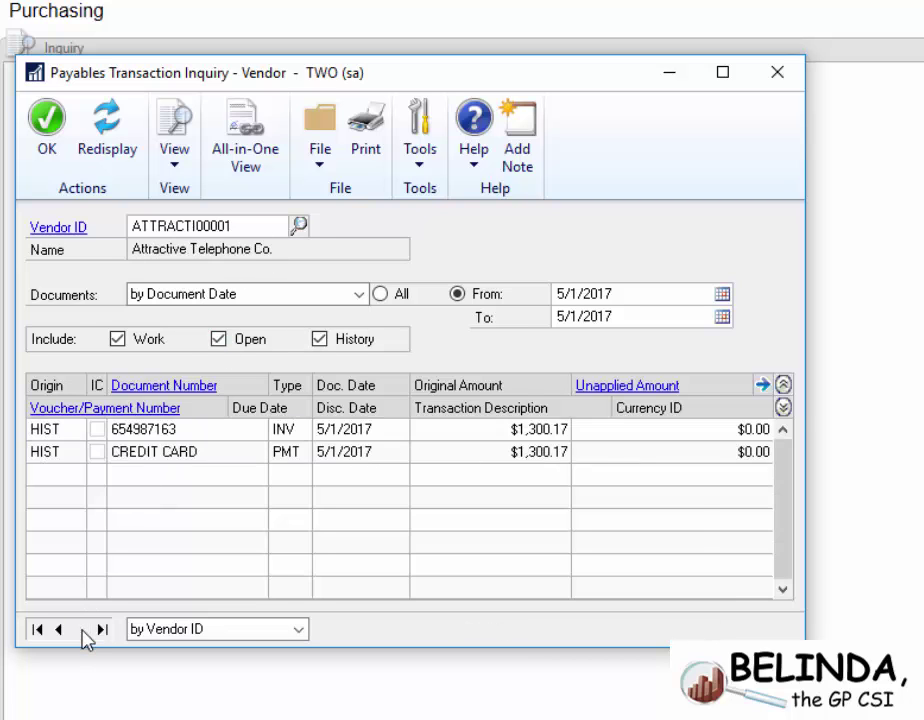
left_click(80, 629)
left_click(59, 629)
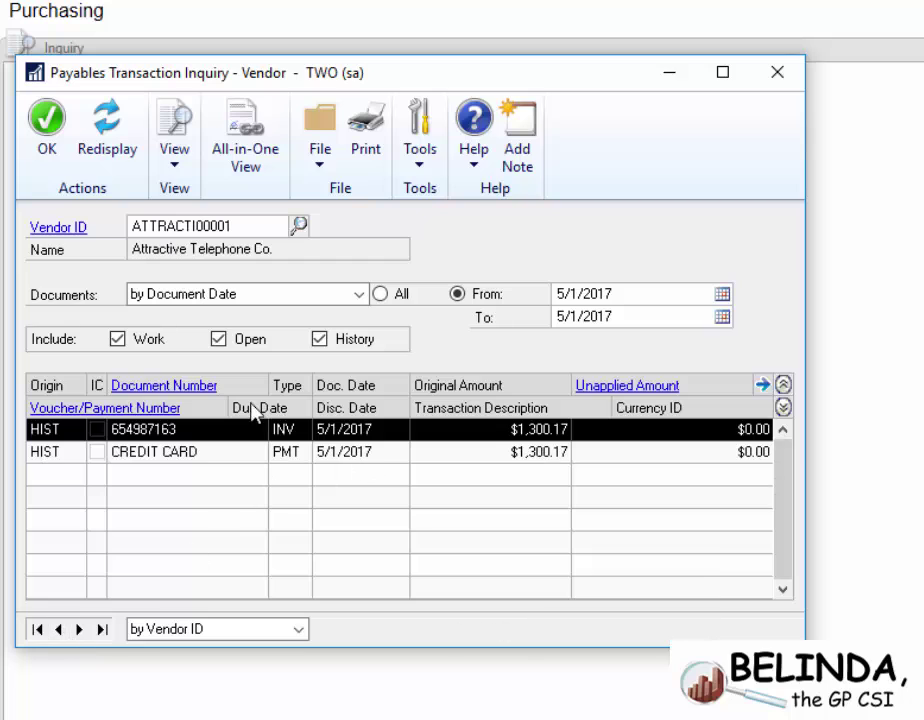